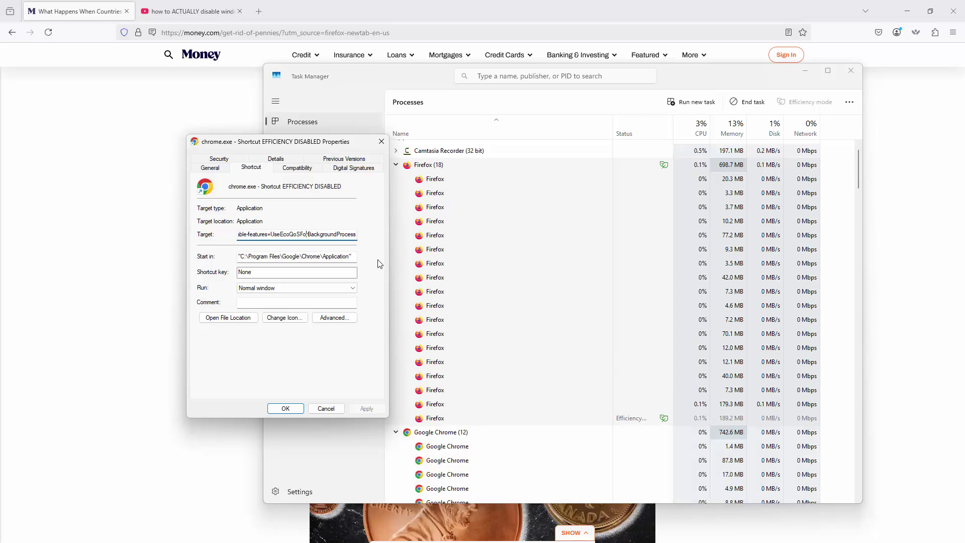
Step: Close the Chrome shortcut's Properties dialog to return to Task Manager's Processes list
{"action": "left_click", "coordinate": [381, 142]}
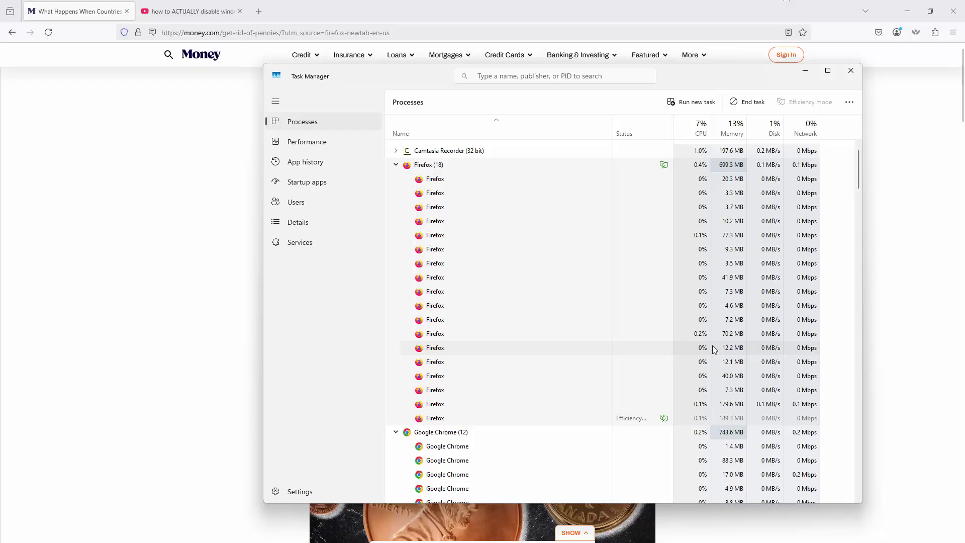
{"action": "scroll", "coordinate": [564, 420], "scroll_direction": "down", "scroll_amount": 1}
{"action": "scroll", "coordinate": [565, 421], "scroll_direction": "down", "scroll_amount": 2}
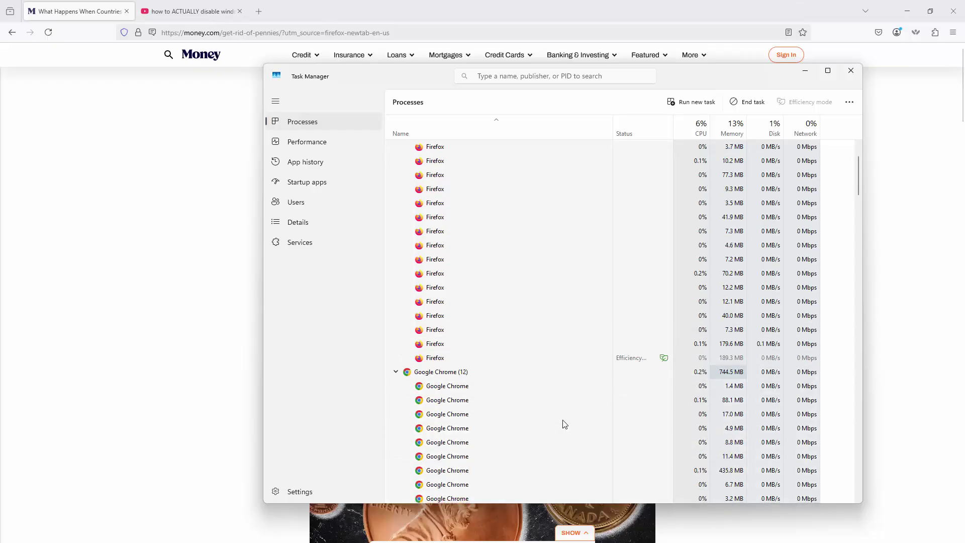
{"action": "scroll", "coordinate": [564, 421], "scroll_direction": "up", "scroll_amount": 2}
{"action": "scroll", "coordinate": [570, 414], "scroll_direction": "up", "scroll_amount": 1}
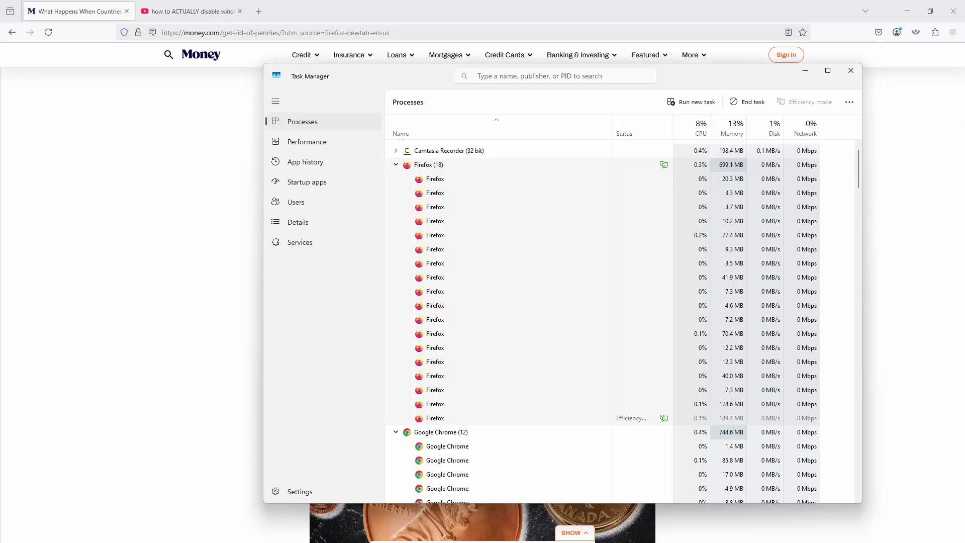
Step: Switch windows with Alt+Tab so the full Task Manager process list becomes visible
{"action": "key", "text": "alt+Tab"}
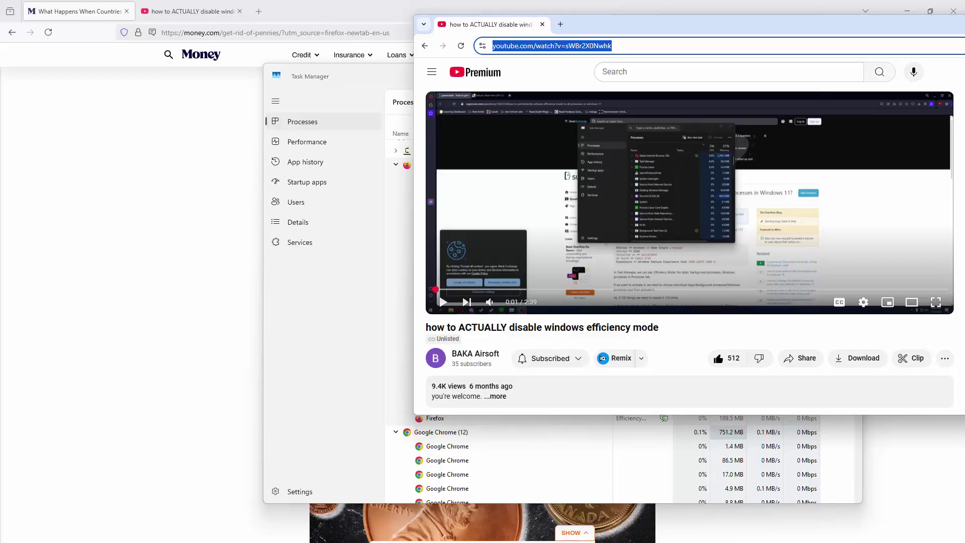
Step: Minimize the tutorial window over Task Manager, then bring the YouTube tutorial back to the front
{"action": "key", "text": "super+Down"}
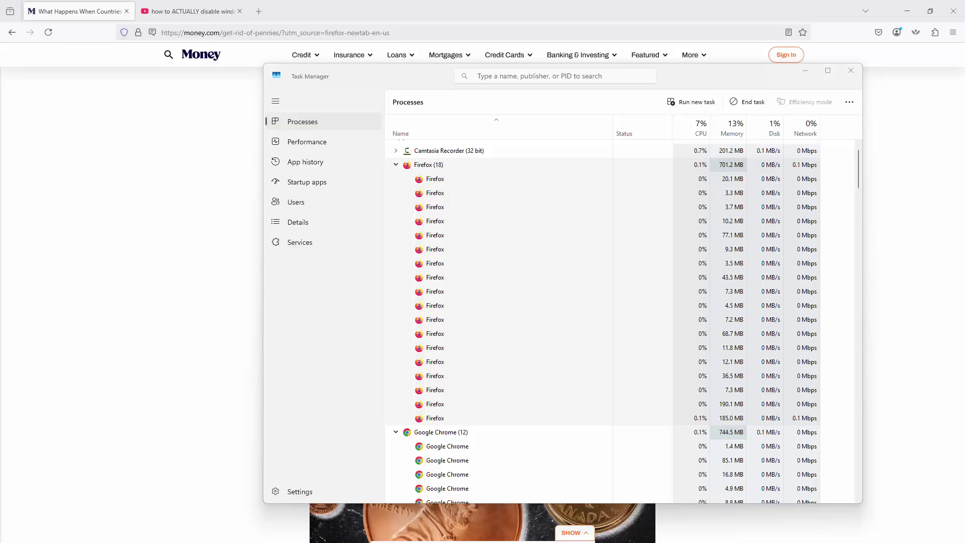
{"action": "key", "text": "alt+Tab"}
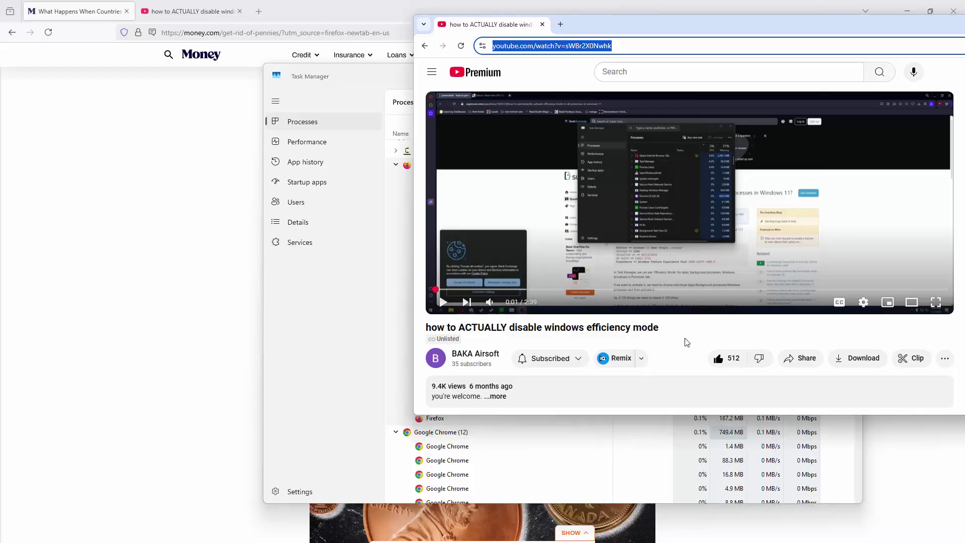
{"action": "left_click", "coordinate": [685, 342]}
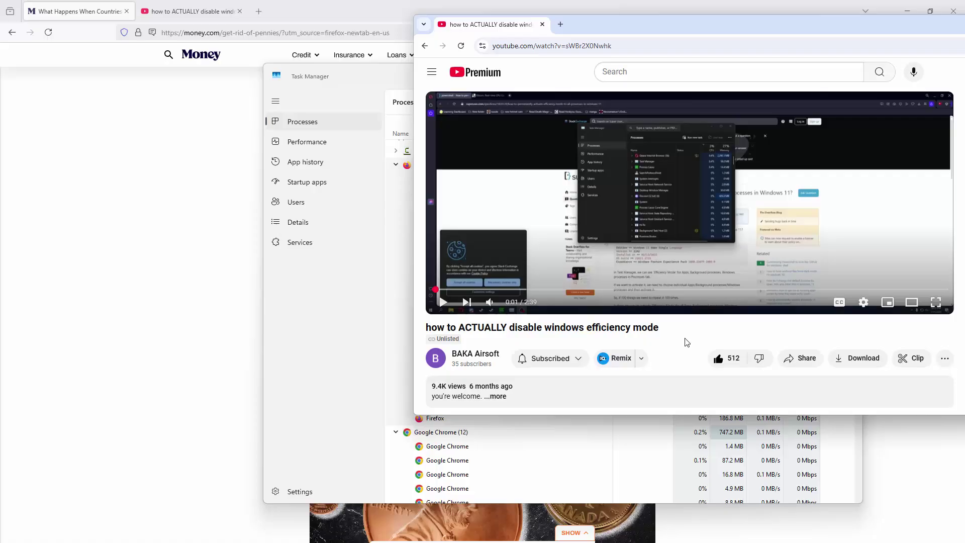